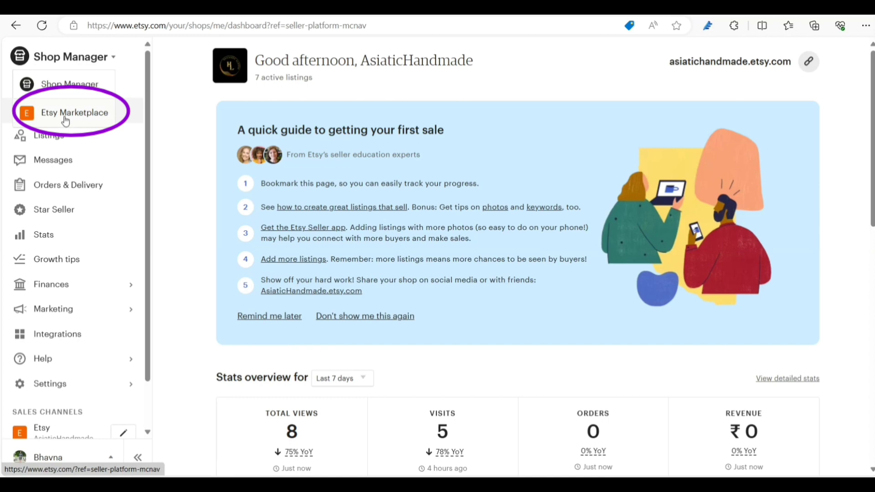
Go from Shop Manager to the Etsy Marketplace and open Account settings from the profile menu
left_click(66, 121)
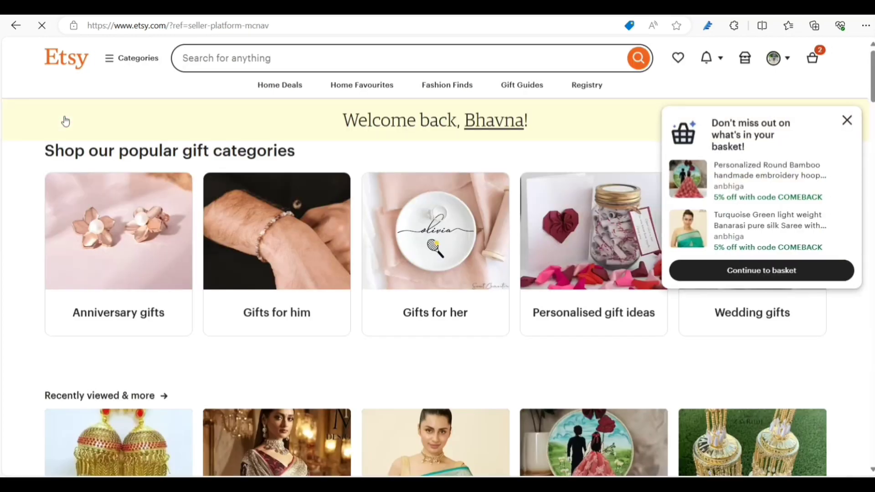
left_click(789, 66)
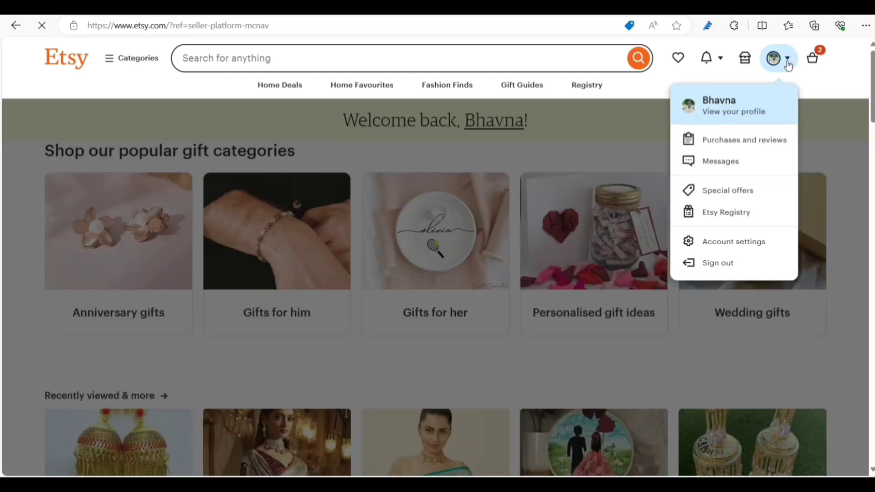
left_click(732, 246)
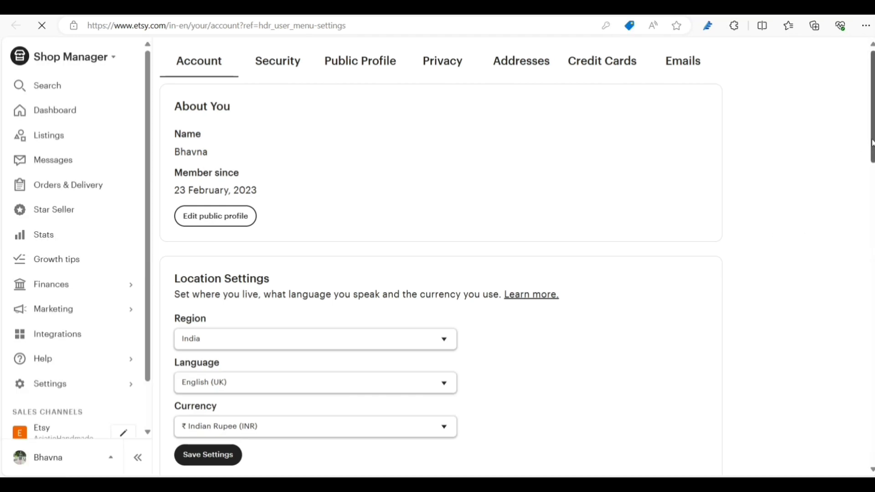
Look over the Location Settings, Password and Email sections of Account settings
left_click_drag(872, 144, 867, 233)
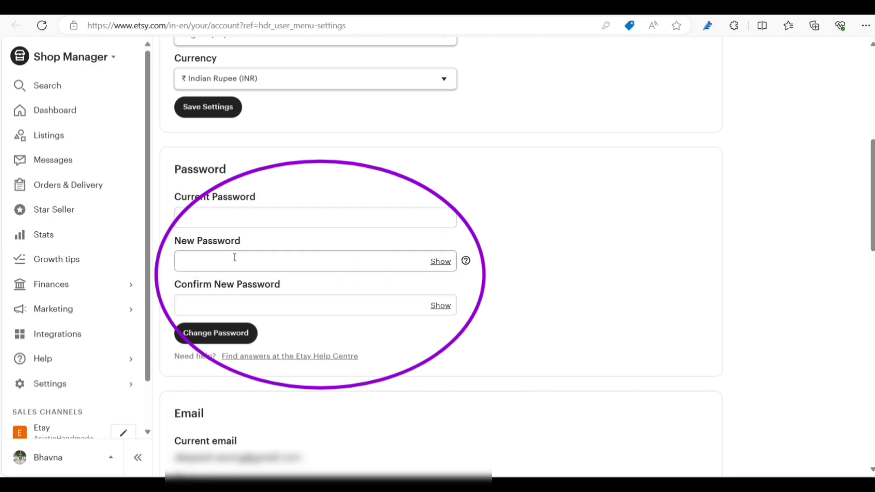
left_click(193, 224)
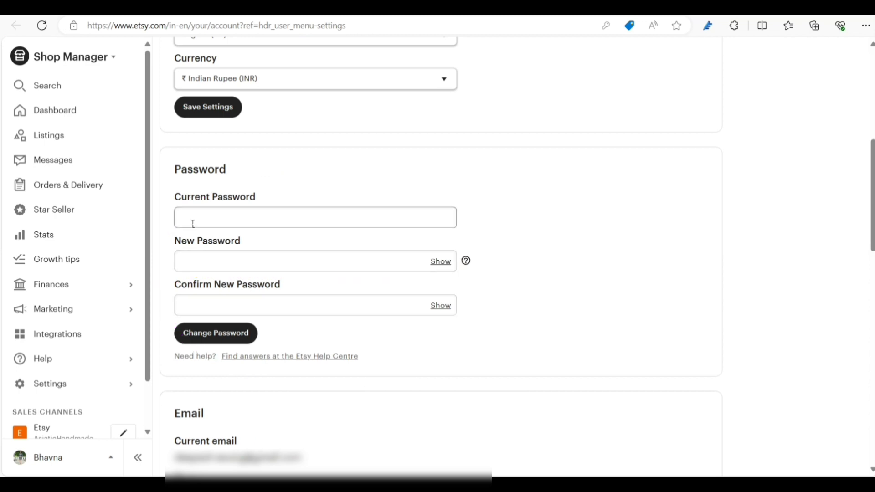
key("Tab")
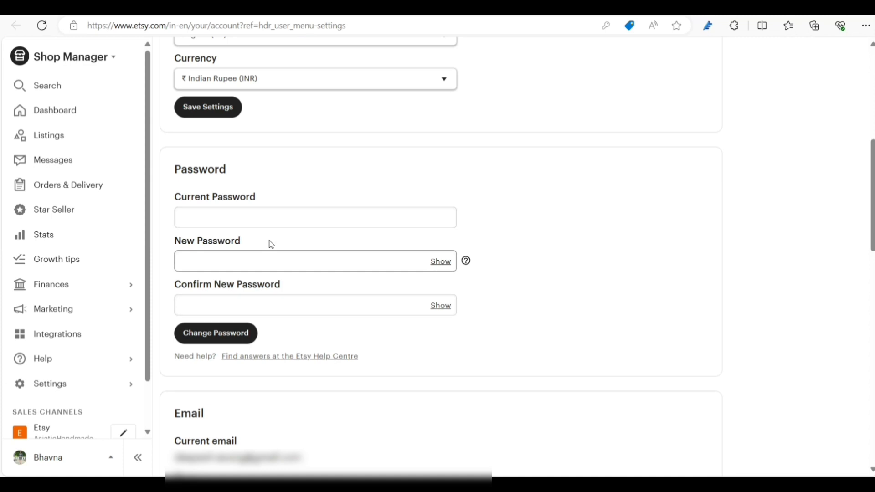
scroll(402, 350, "up", 2)
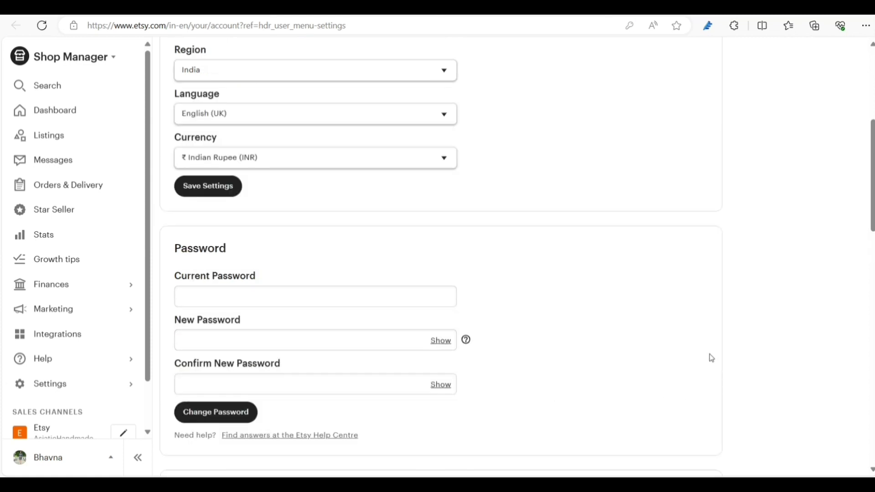
left_click_drag(873, 223, 872, 329)
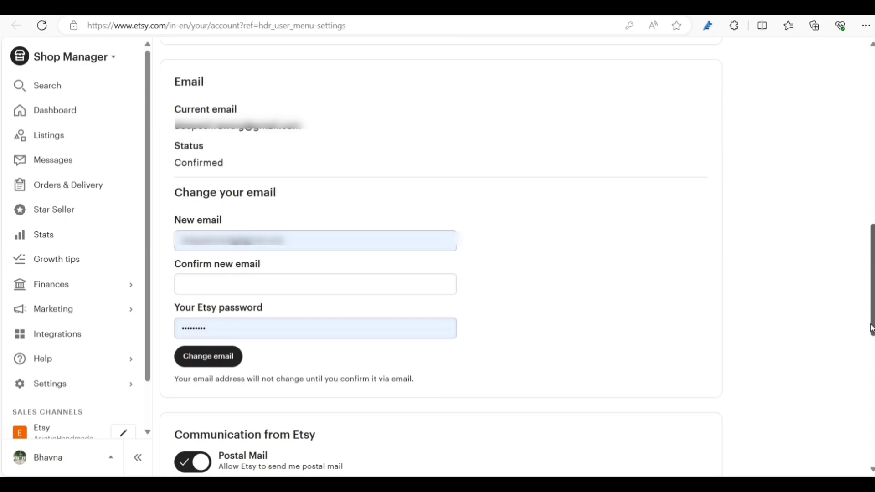
left_click_drag(872, 328, 872, 334)
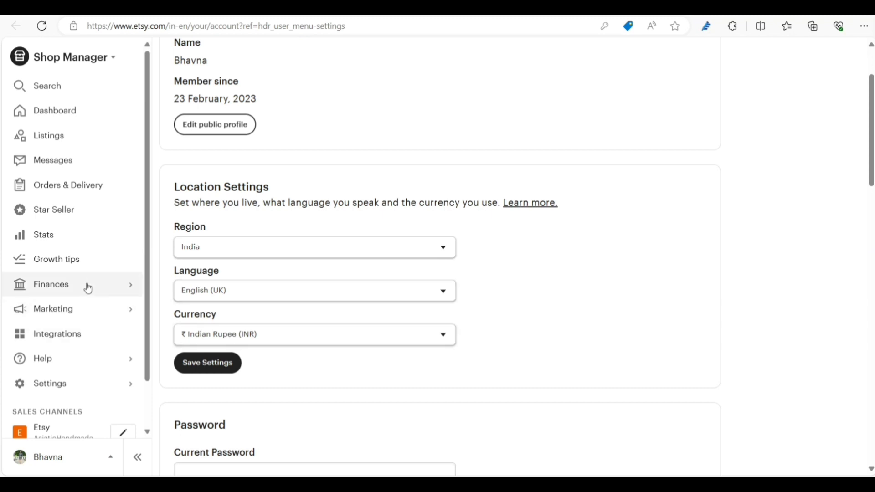
Go to Finances > Legal and tax information and edit the Legal shop information
left_click(114, 291)
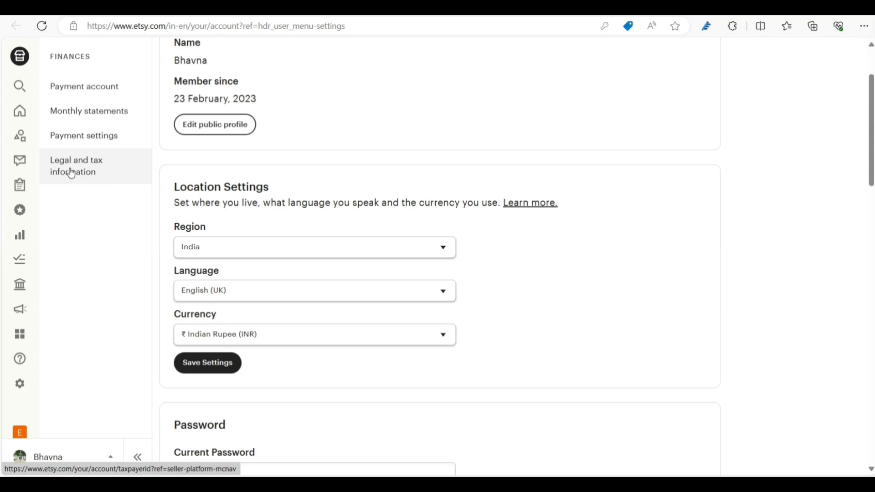
left_click(72, 174)
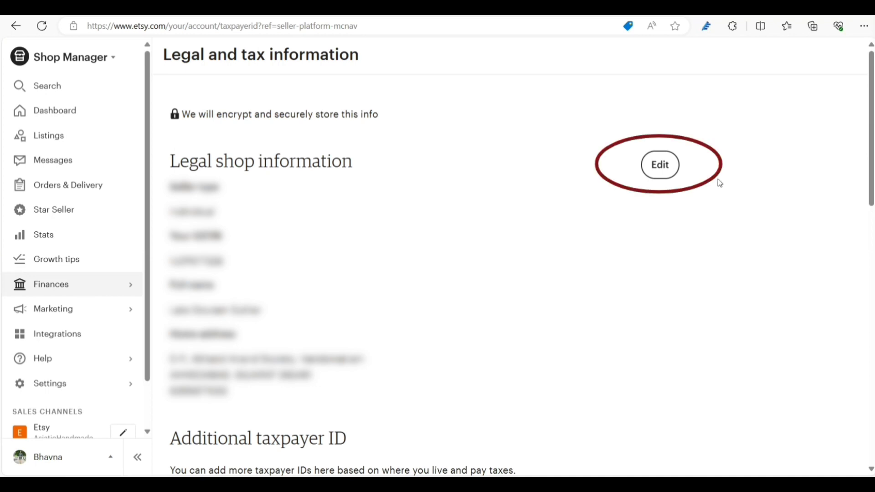
left_click(661, 173)
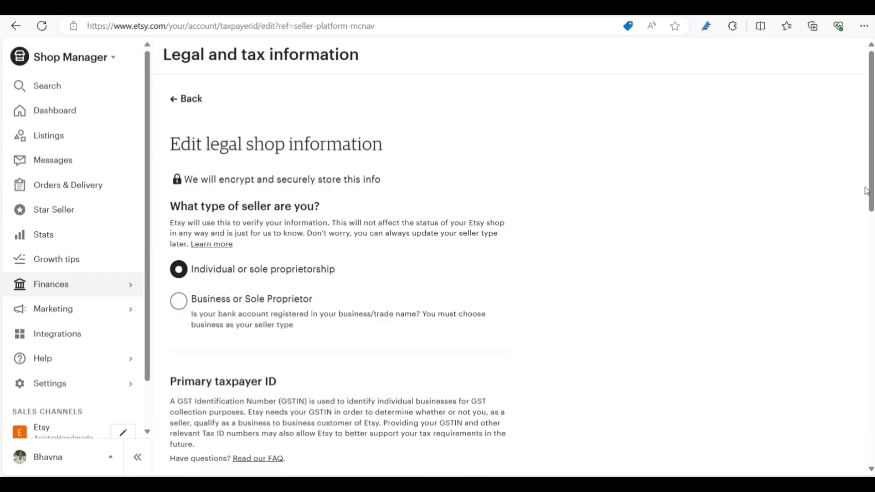
Scroll down the Edit legal shop information form
left_click_drag(872, 187, 870, 409)
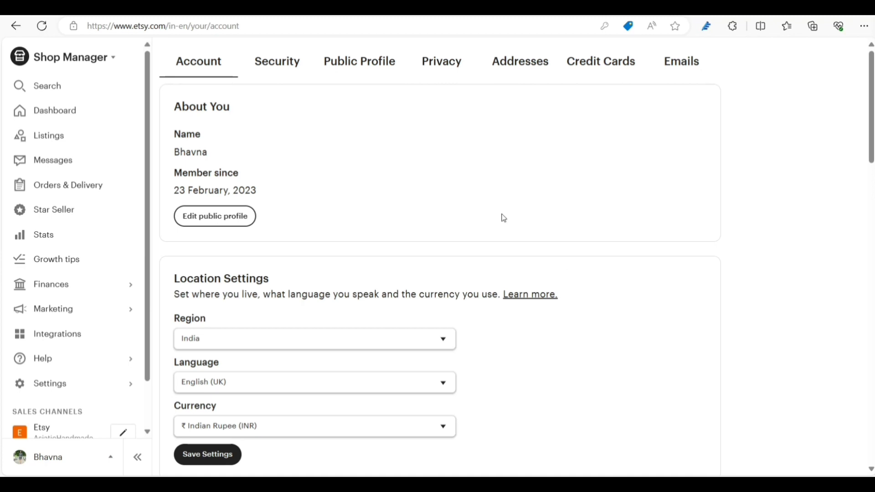
On the Security tab, turn off 2FA and confirm with the code texted to the phone
left_click(274, 69)
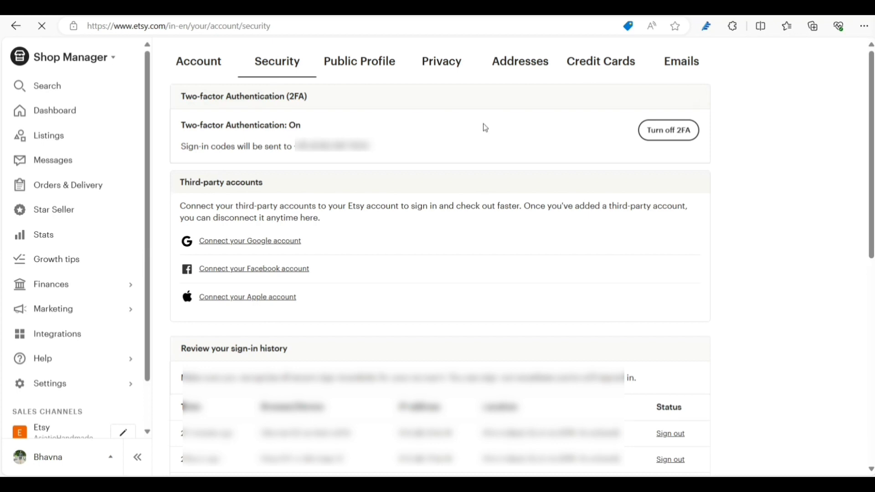
left_click(653, 137)
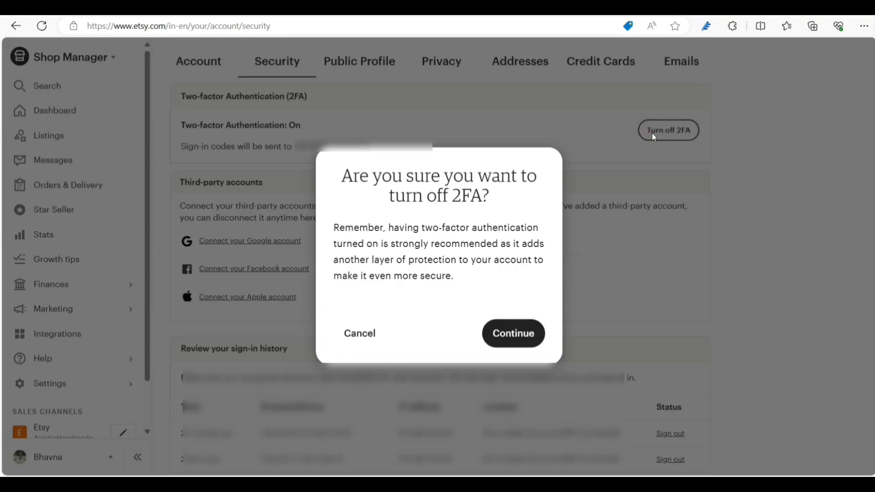
left_click(507, 341)
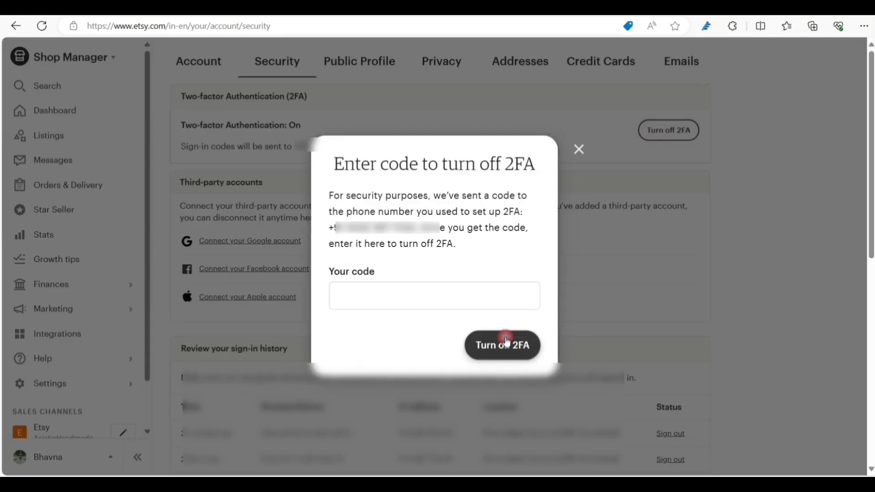
left_click(398, 295)
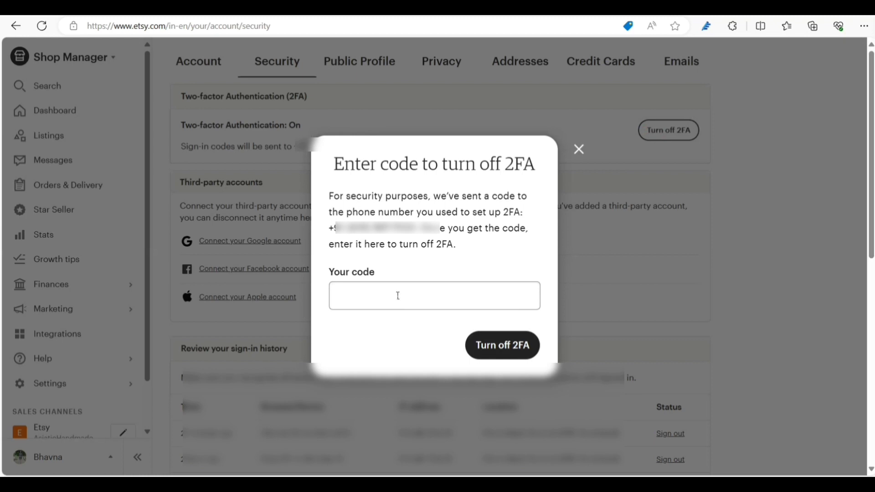
left_click(398, 295)
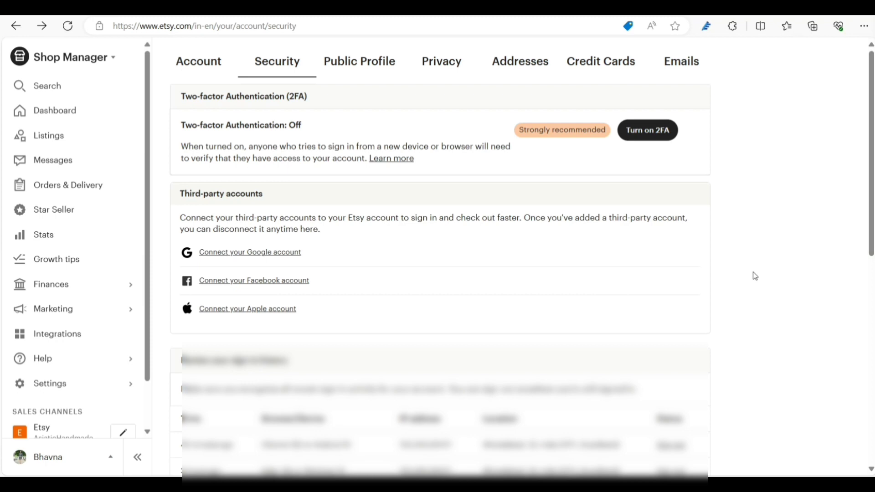
Restart 2FA setup and keep SMS as the method for receiving codes
left_click(655, 137)
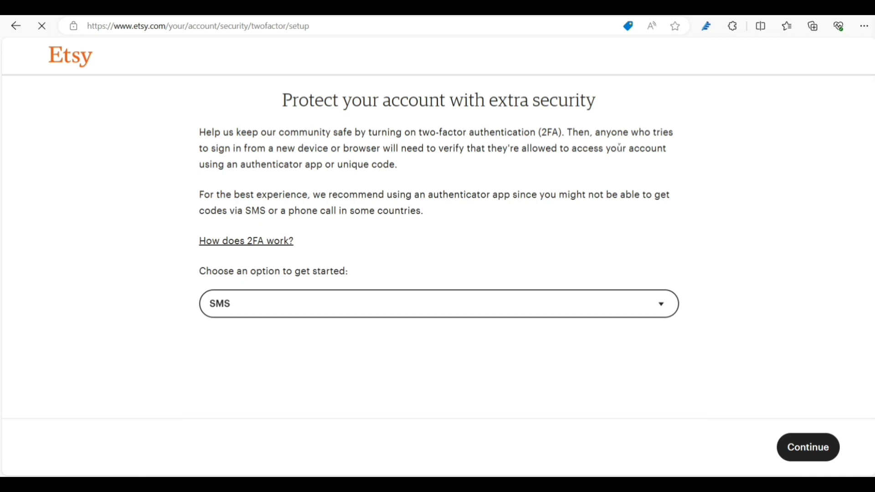
left_click(640, 301)
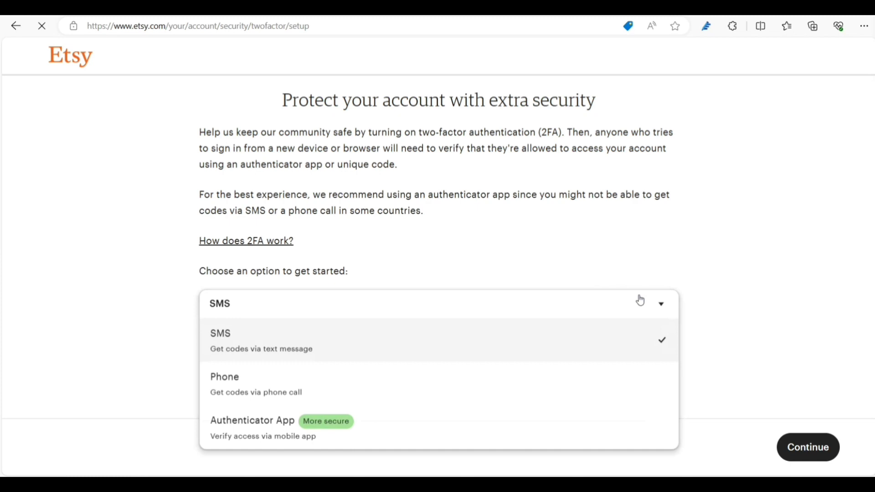
left_click(694, 268)
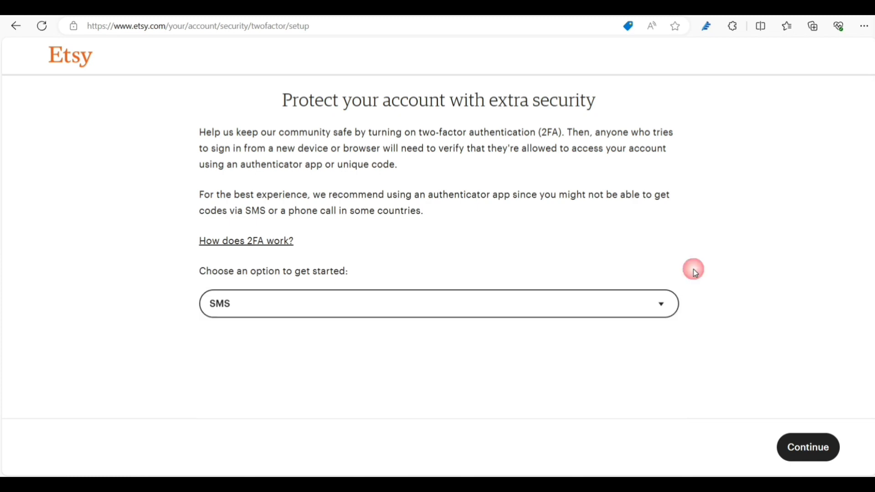
Enter the phone number with the India (+91) country code and request a texted verification code
left_click(791, 445)
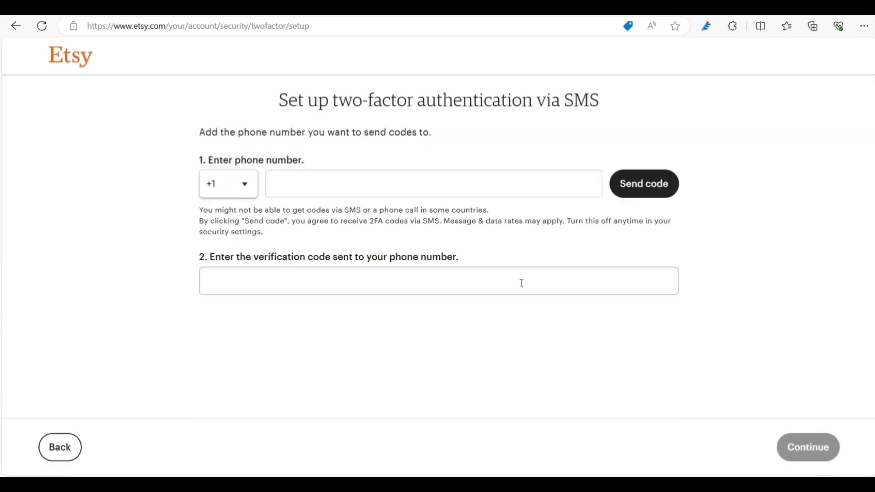
left_click(246, 192)
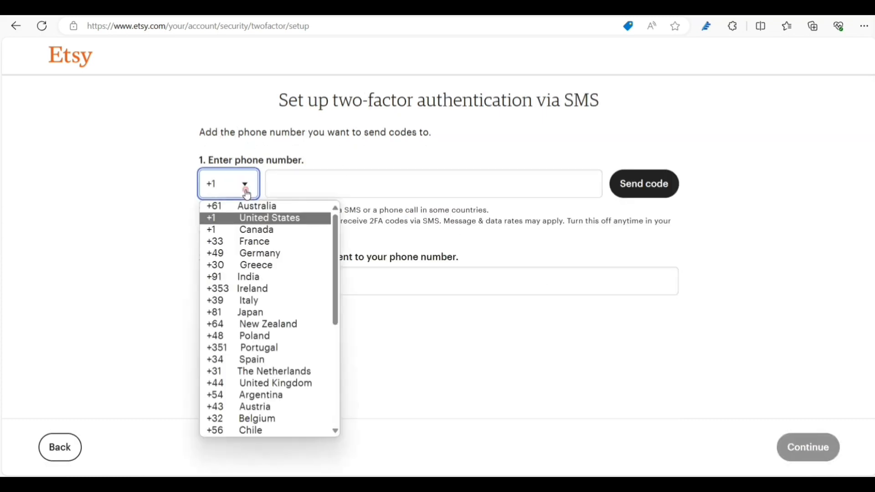
left_click(256, 278)
left_click(322, 189)
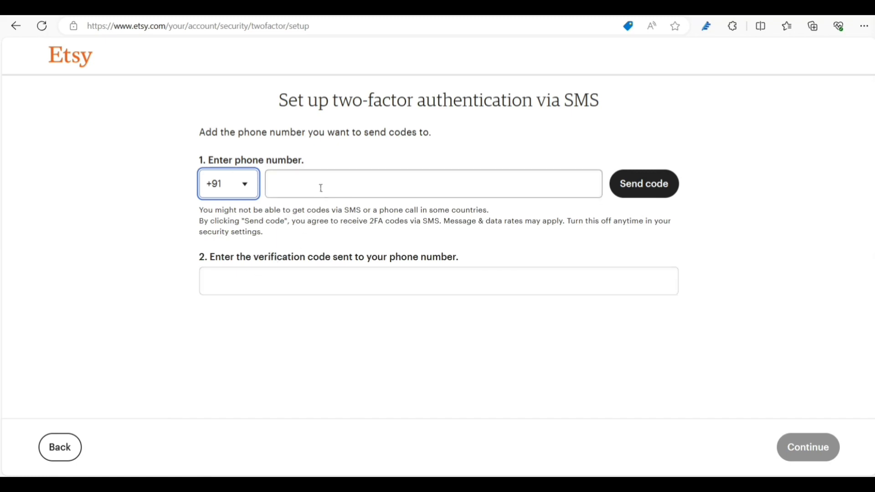
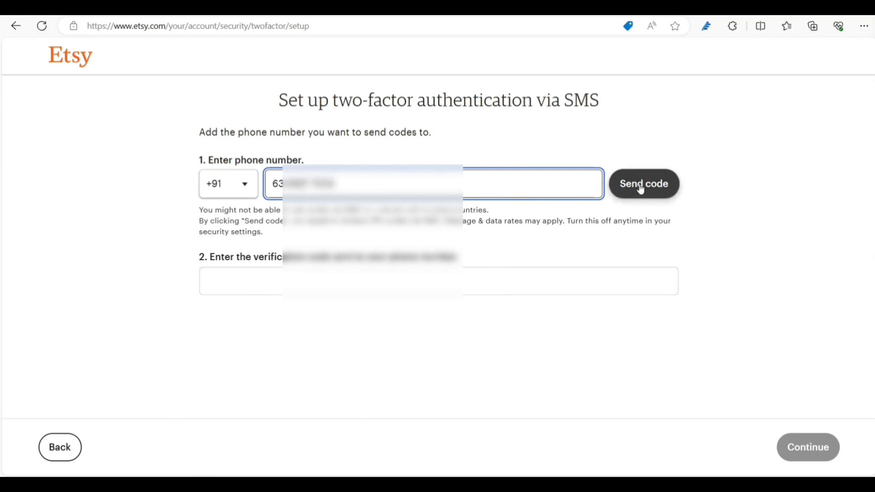
left_click(641, 188)
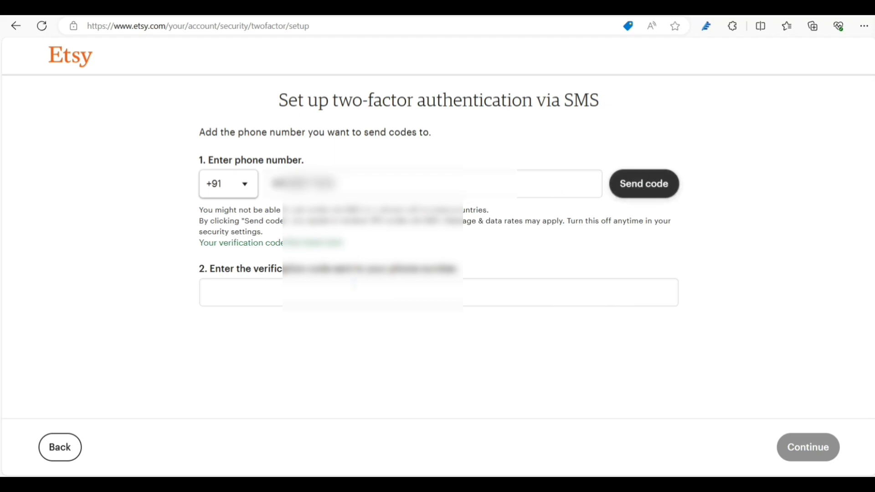
Enter the received verification code to complete SMS two-factor setup
left_click(286, 291)
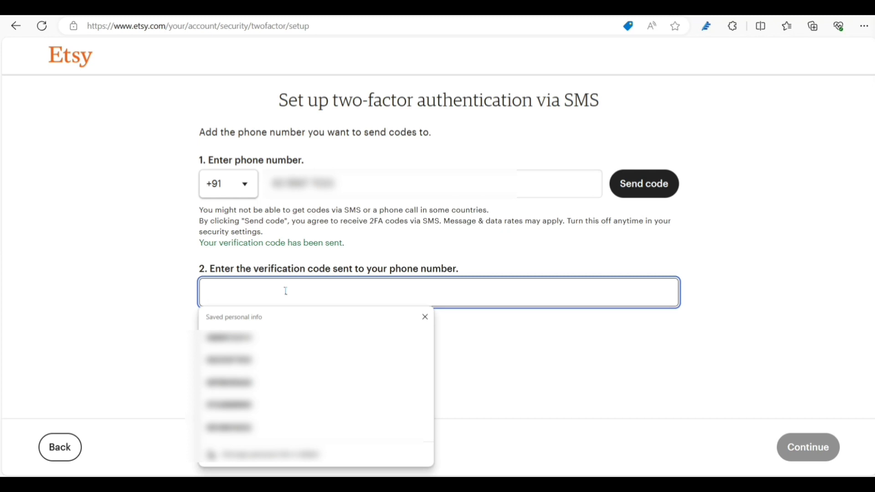
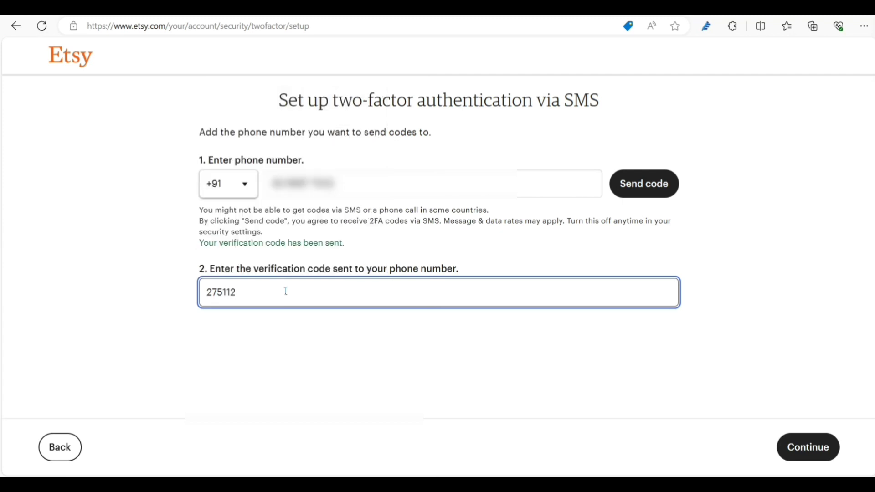
left_click(796, 446)
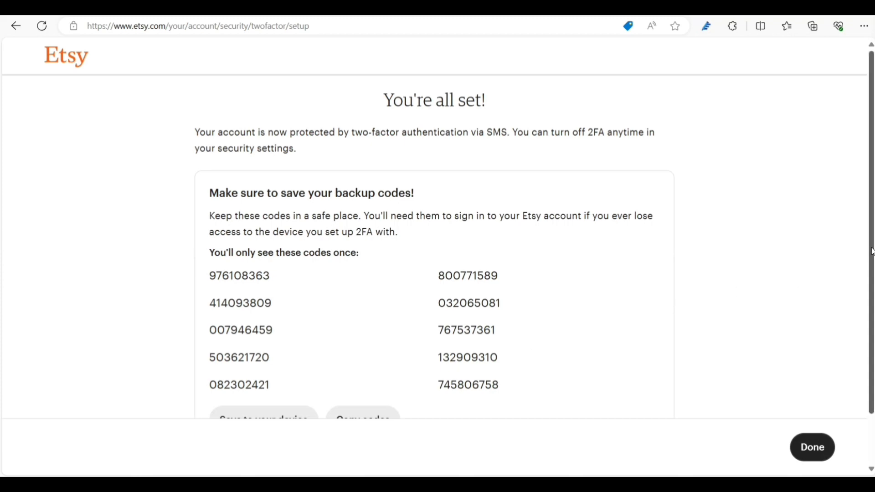
Scroll down the one-time backup codes page
scroll(872, 252, "down", 2)
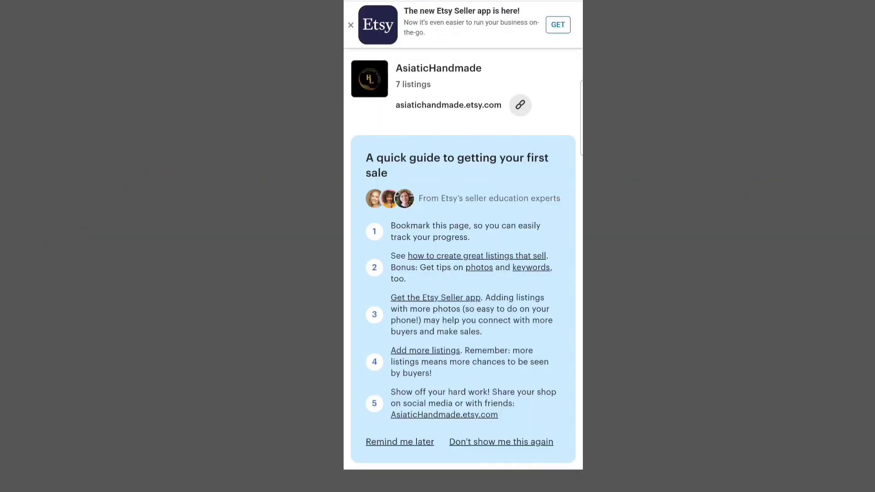
Turn on Desktop site in the phone browser so the Shop Manager dashboard loads in desktop layout
scroll(463, 235, "up", 1)
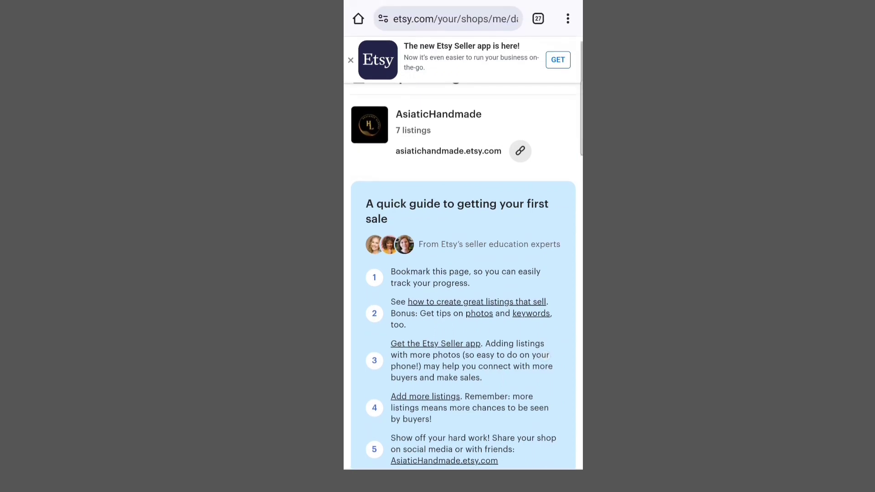
left_click(568, 19)
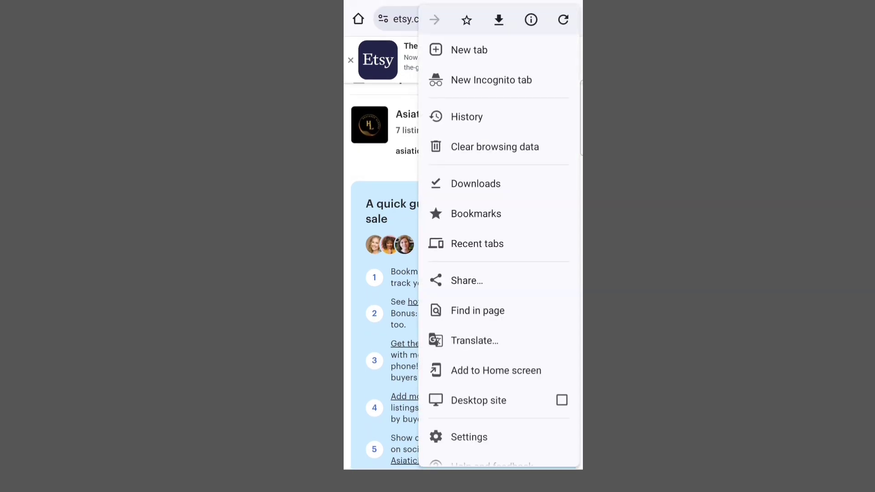
left_click(561, 399)
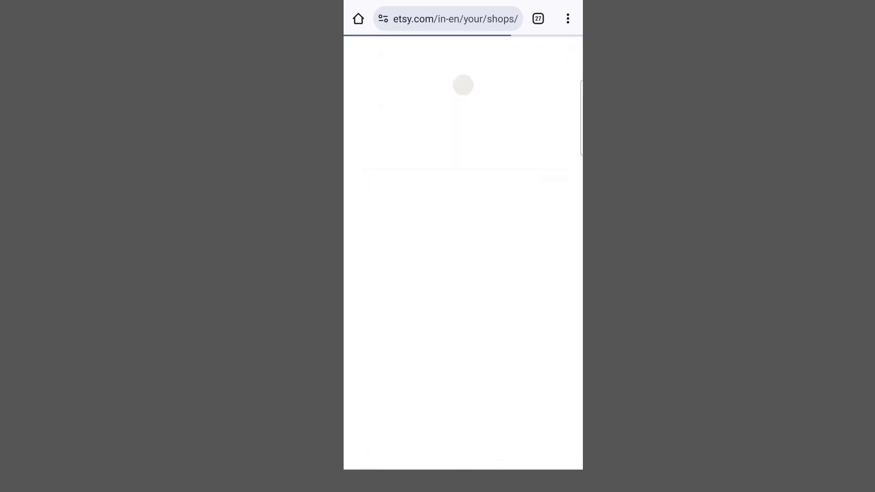
scroll(495, 250, "down", 2)
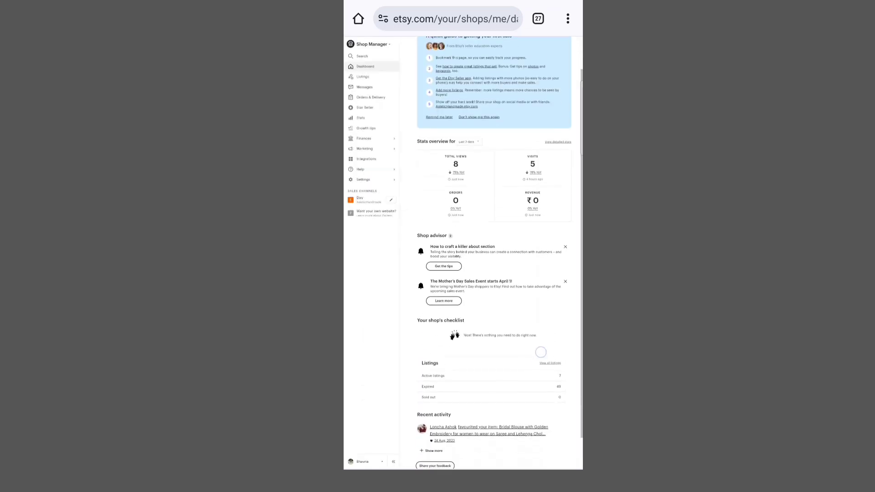